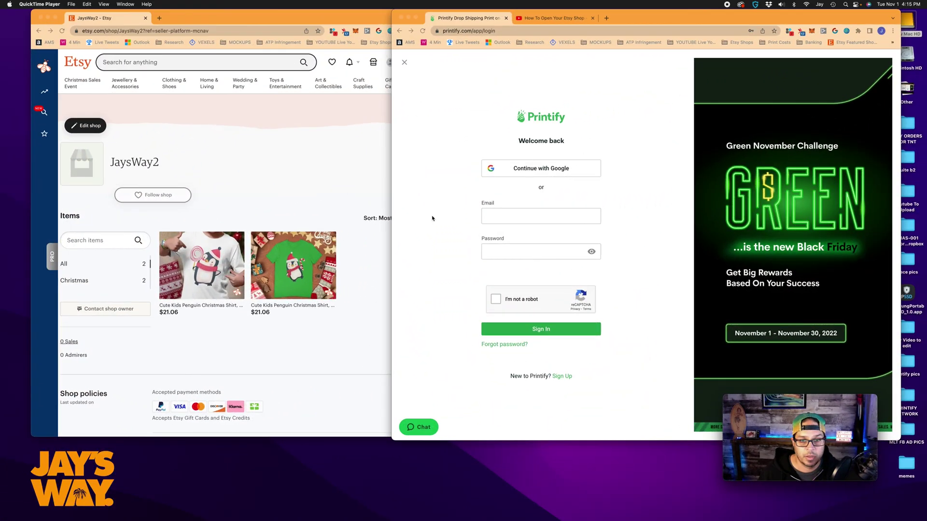
Step: Fill in the Printify sign-up form in Chrome and submit it to create a new account
click(326, 169)
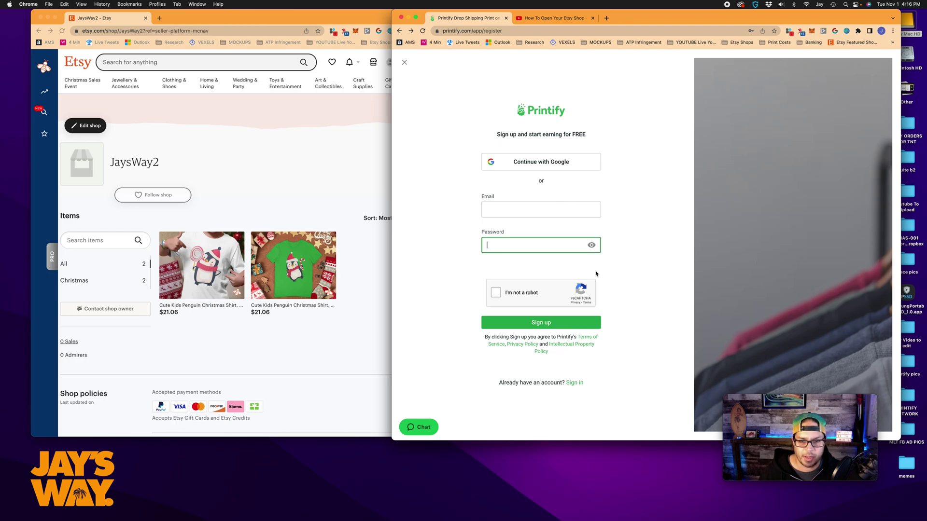
click(546, 324)
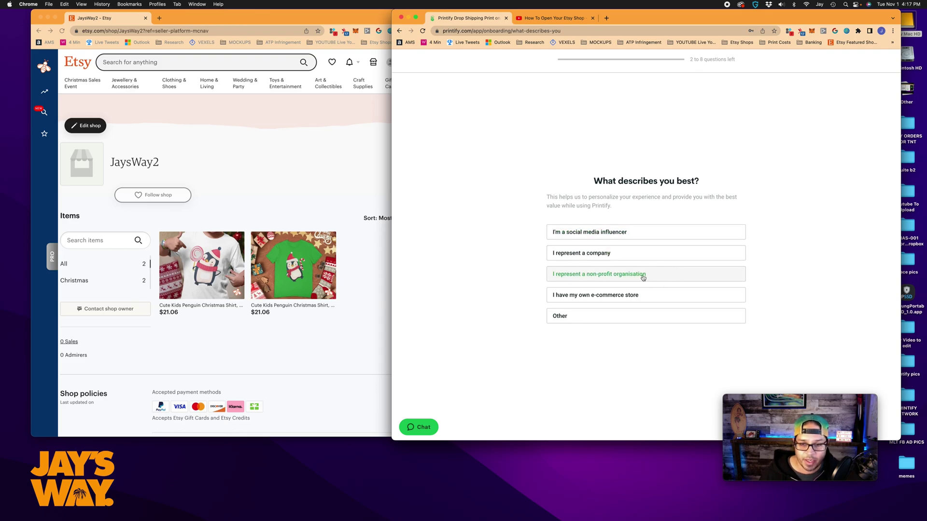
Step: Answer onboarding: own e-commerce store, Grow my current business, no help needed, Facebook or Instagram ad
click(649, 299)
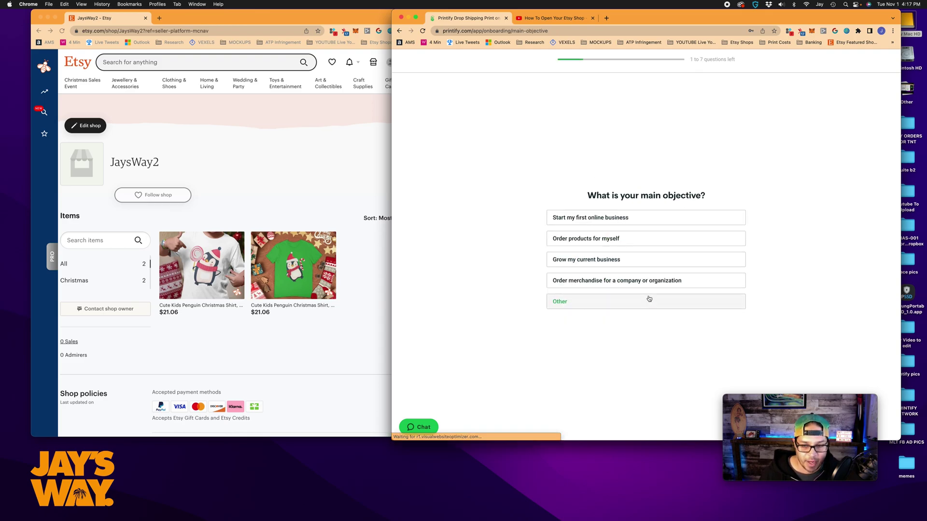
click(628, 261)
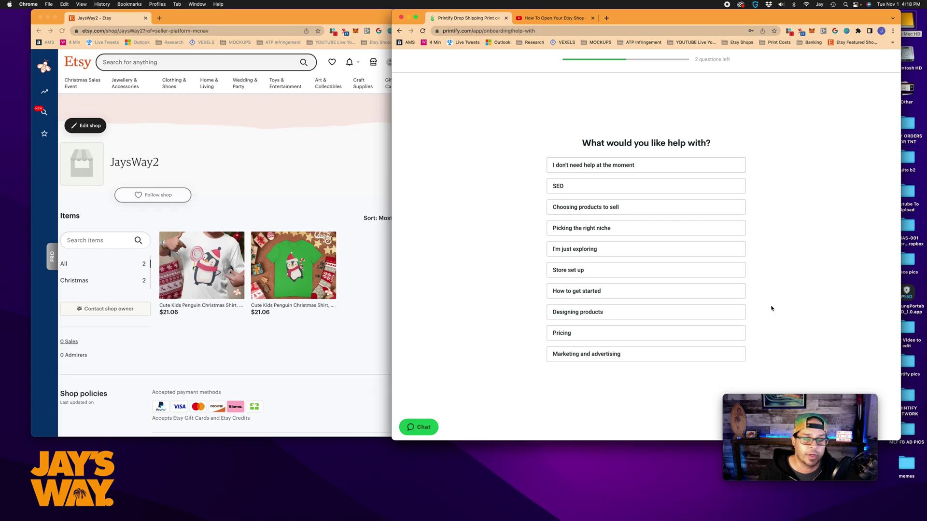
click(603, 167)
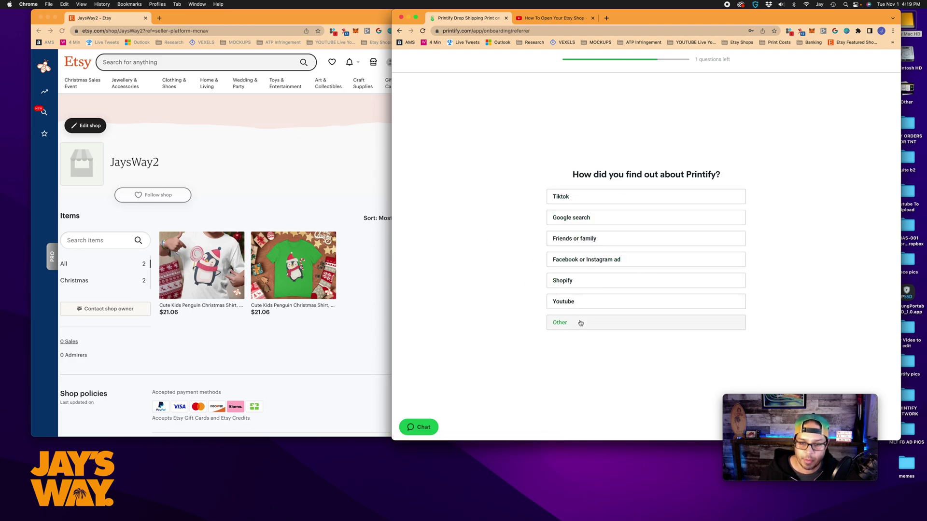
click(630, 261)
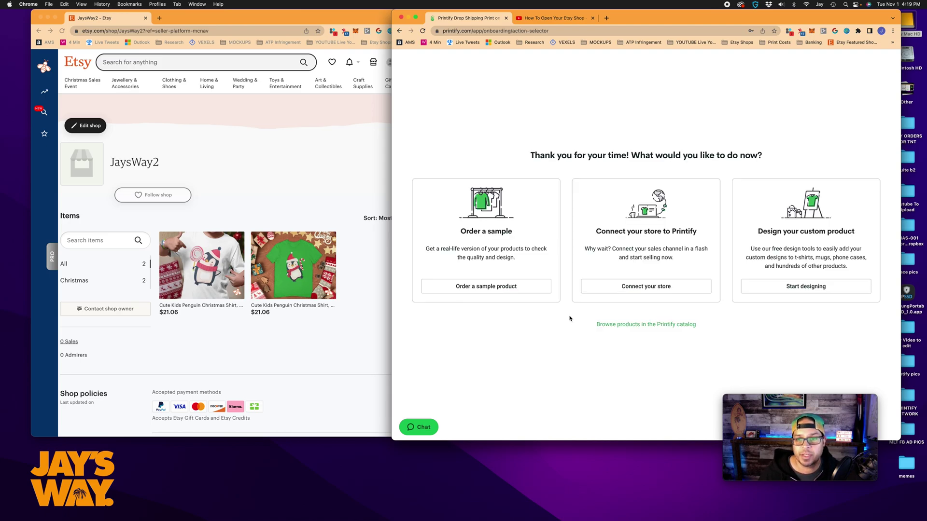
Step: Choose to connect a store, add a new store and pick Etsy as the platform
click(644, 287)
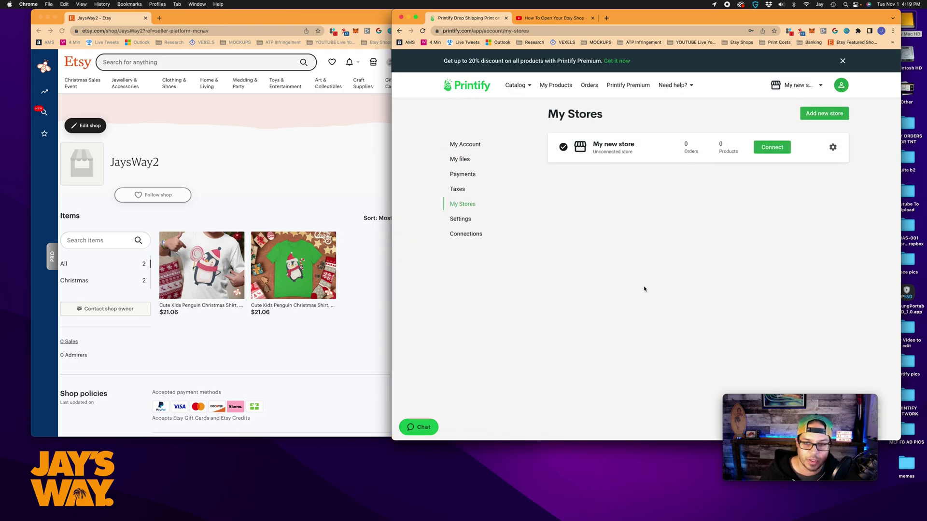
click(381, 72)
click(623, 188)
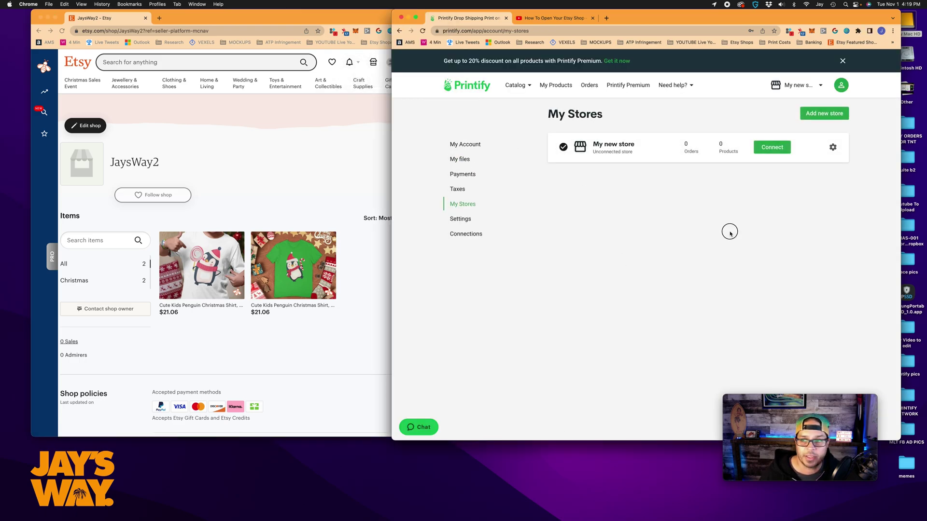
click(827, 115)
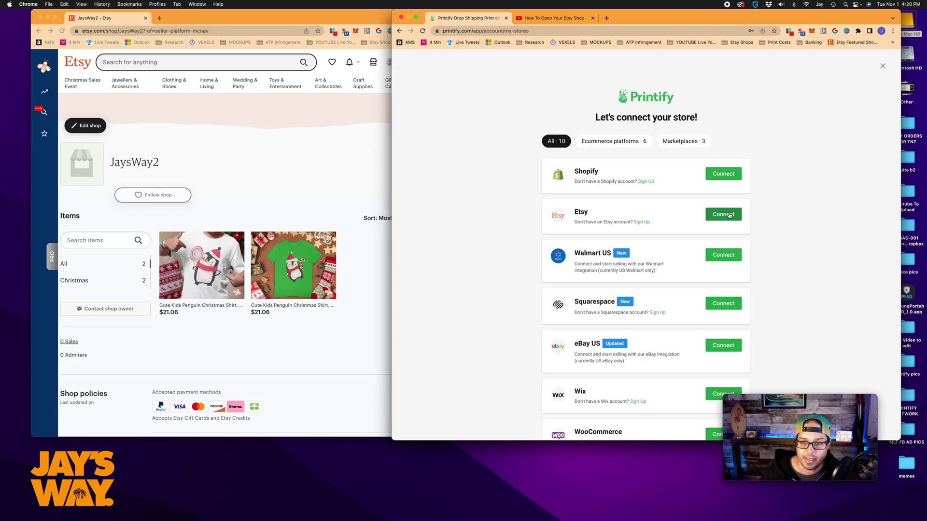
click(726, 214)
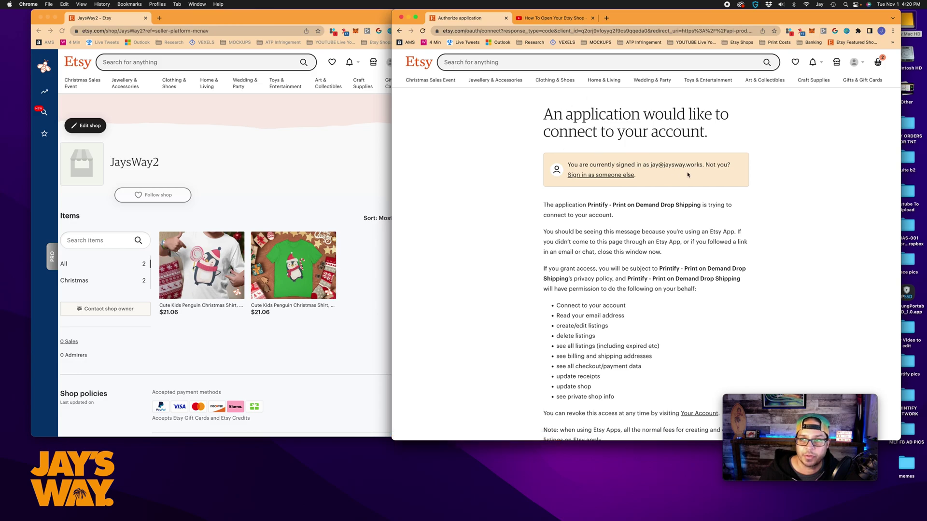
Step: Grant Printify - Print on Demand Drop Shipping access on Etsy's authorization page
click(286, 150)
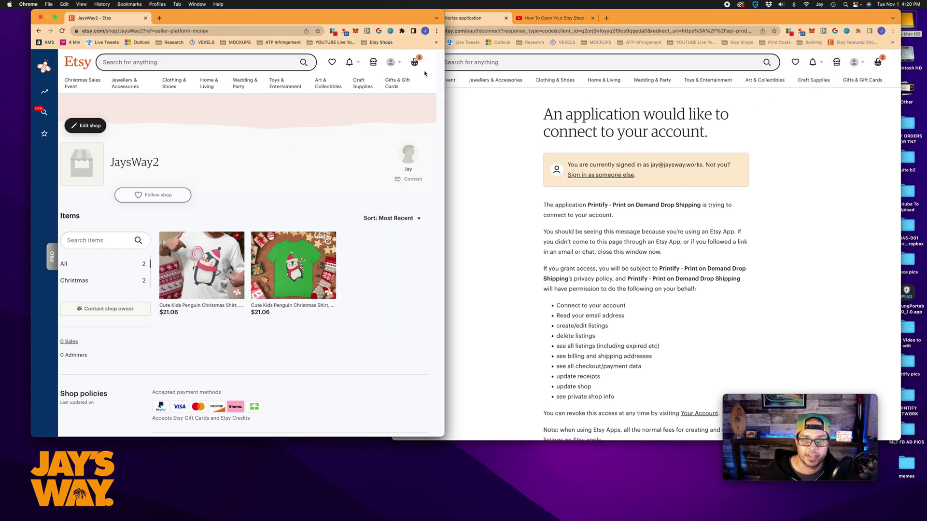
click(781, 186)
scroll(781, 186, down, 3)
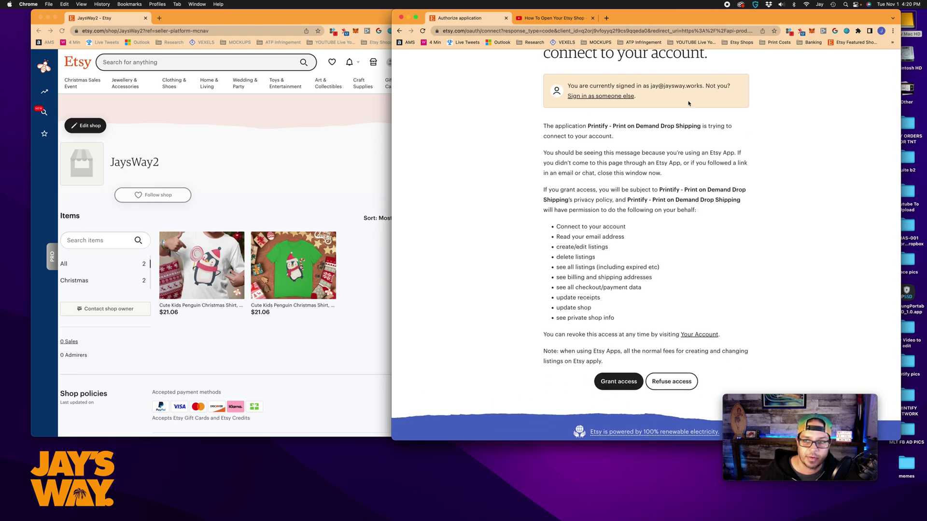
scroll(597, 222, down, 2)
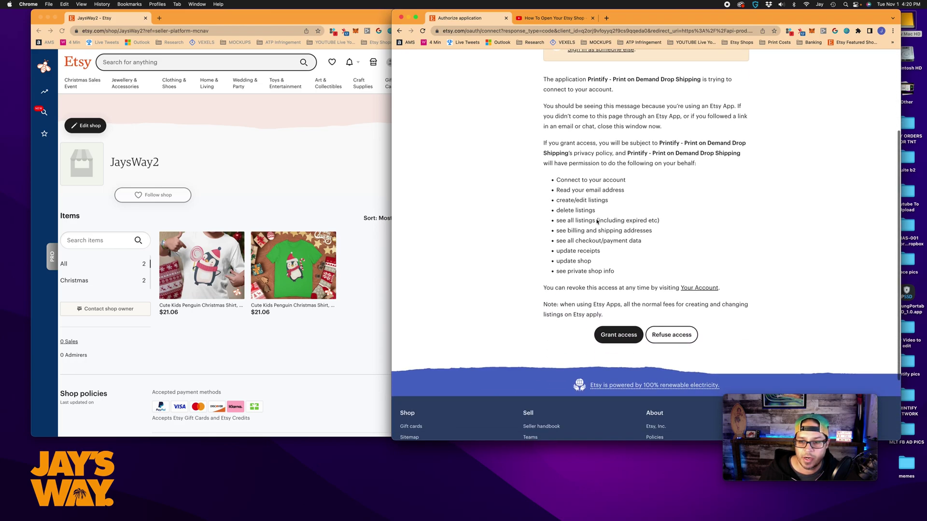
click(623, 340)
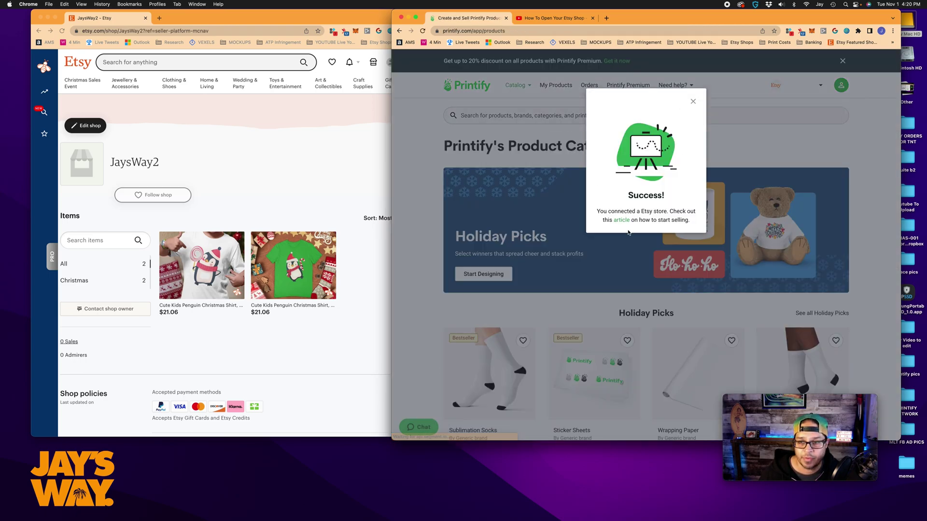
Step: Dismiss the success message, then rename the connected Etsy store to JaysWay2 in its settings
click(693, 101)
click(820, 85)
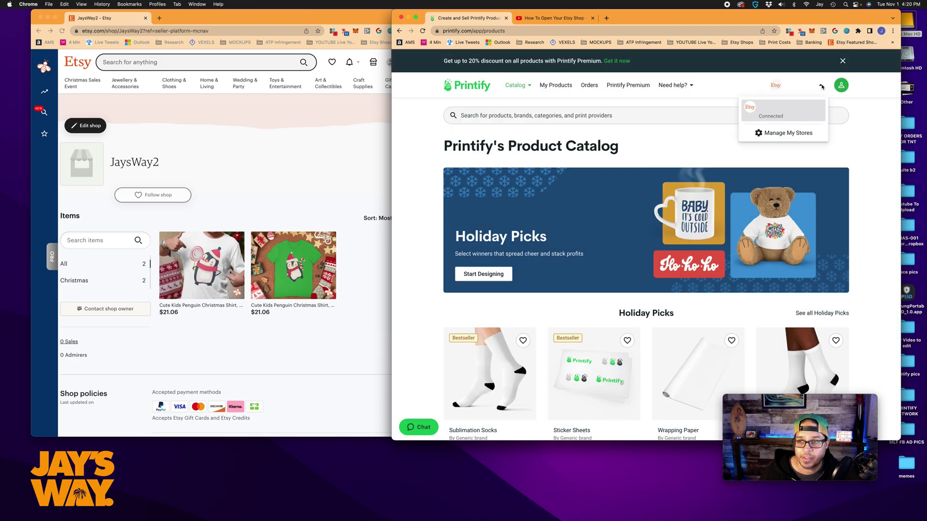
click(783, 137)
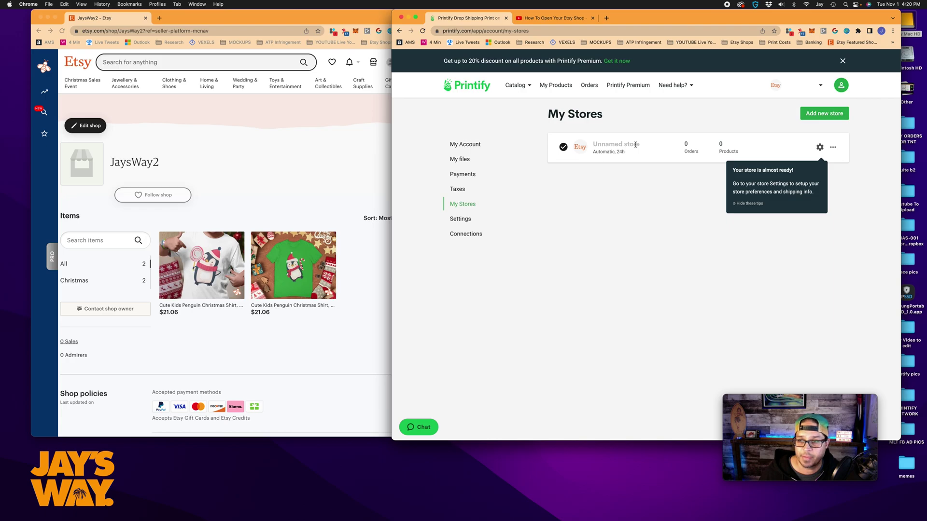
click(820, 146)
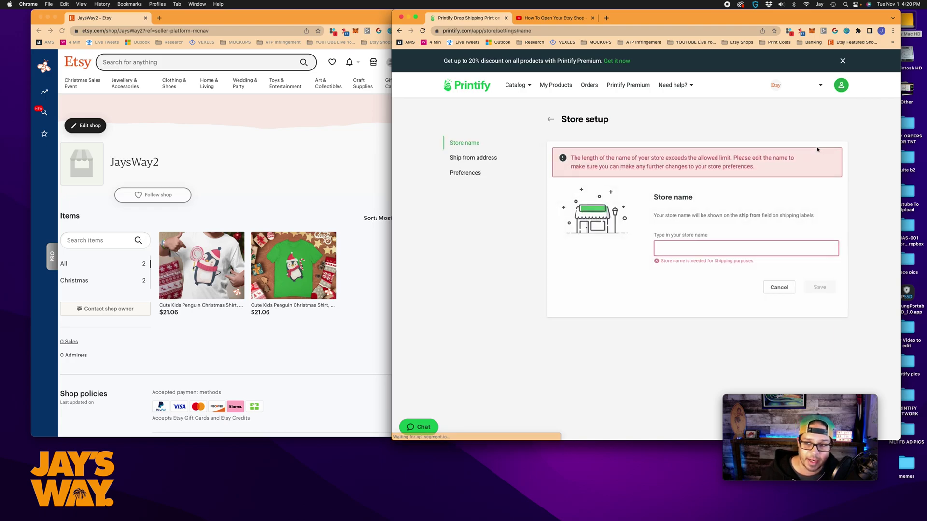
click(676, 252)
text(JaysWay2)
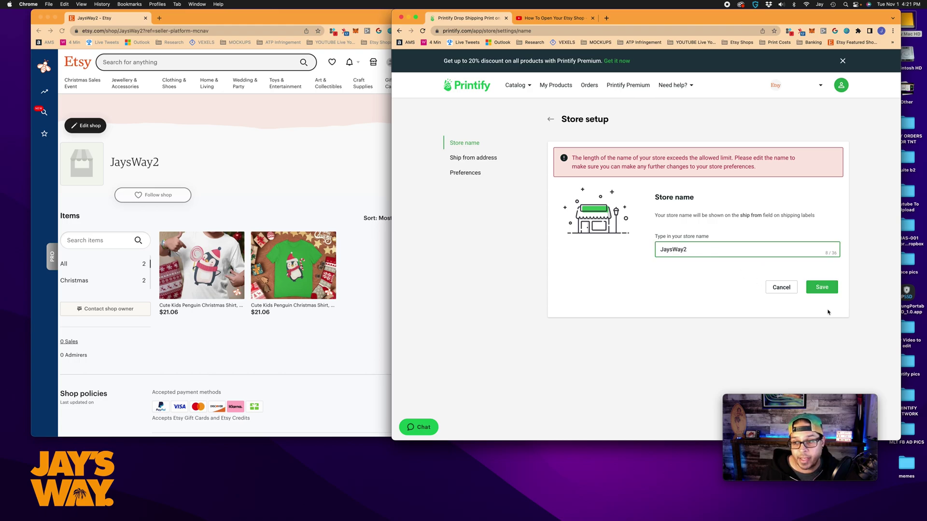
click(820, 288)
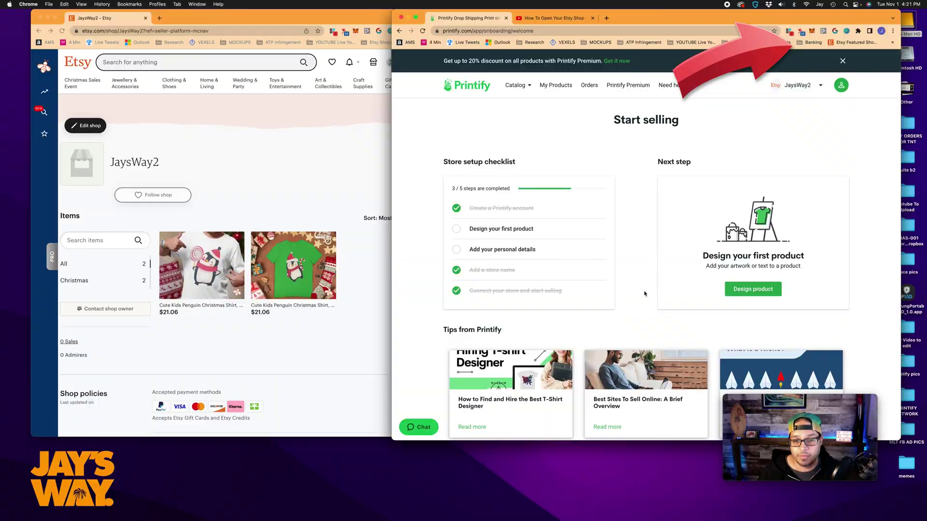
Step: Open the personal details form from the checklist and look over its business and address fields
click(489, 252)
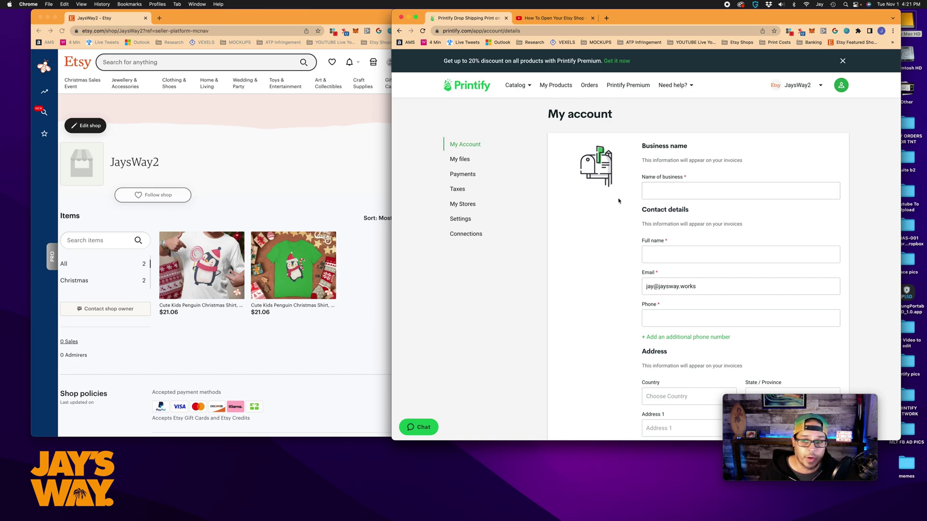
scroll(702, 221, down, 5)
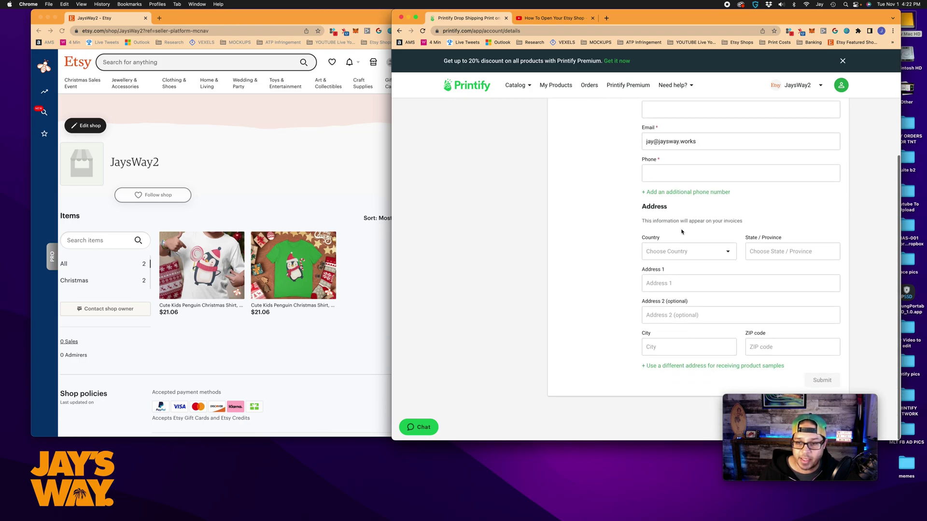
scroll(688, 343, up, 5)
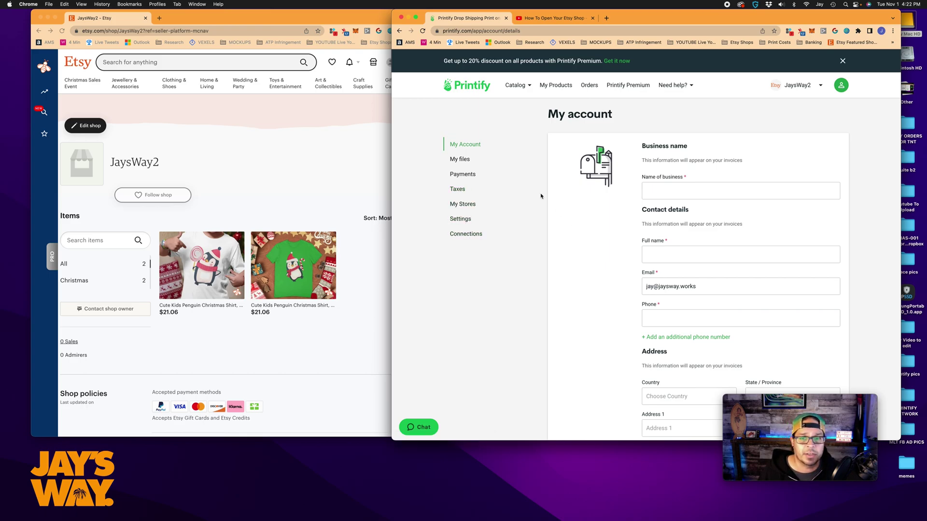
Step: Open Payments and review the USD 0.00 balance, card setup and coupon sections
click(463, 161)
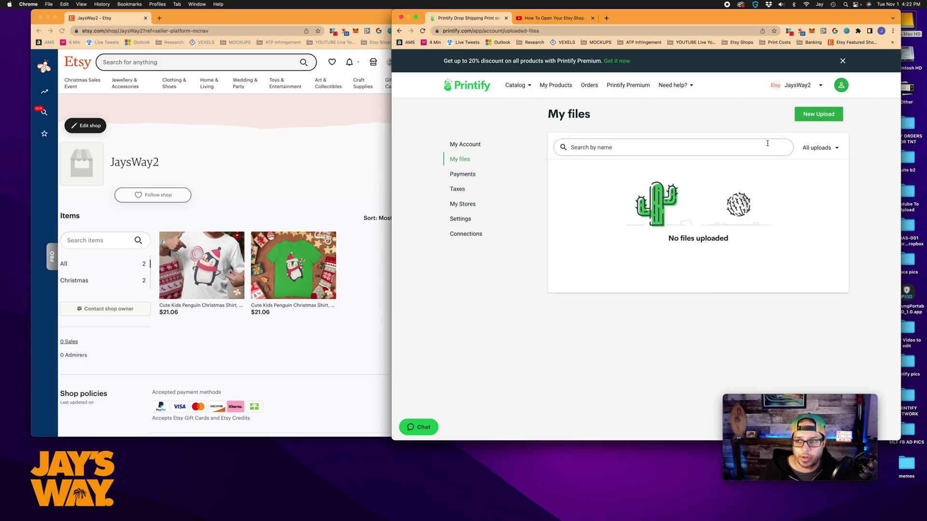
click(467, 175)
scroll(650, 299, down, 5)
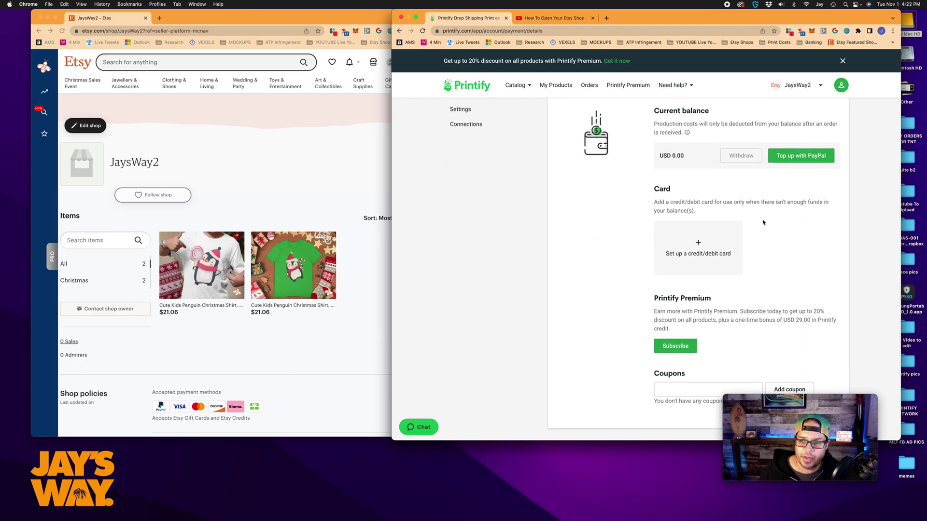
scroll(810, 232, up, 1)
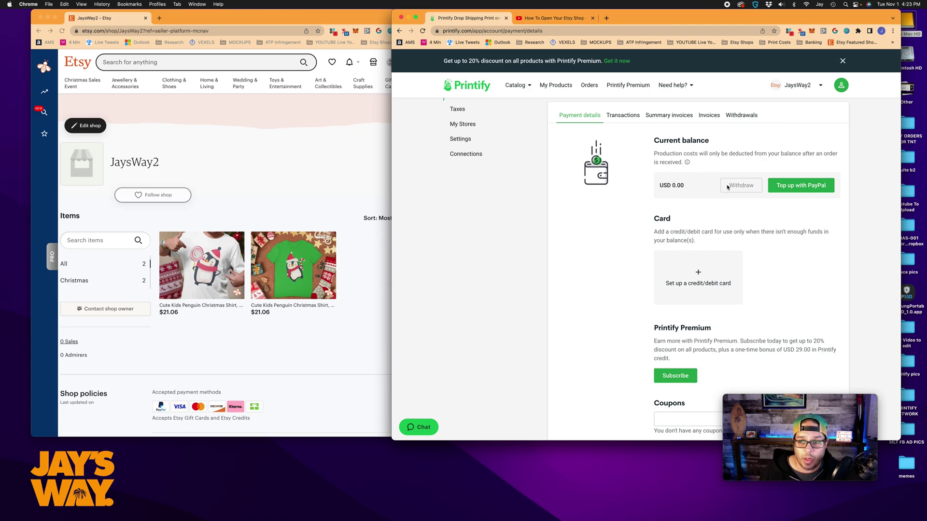
scroll(710, 179, down, 1)
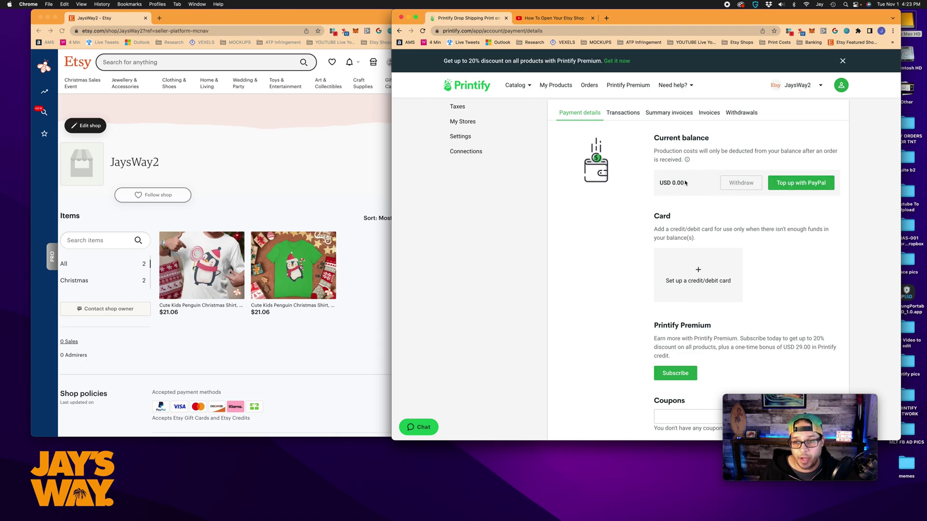
scroll(642, 226, down, 3)
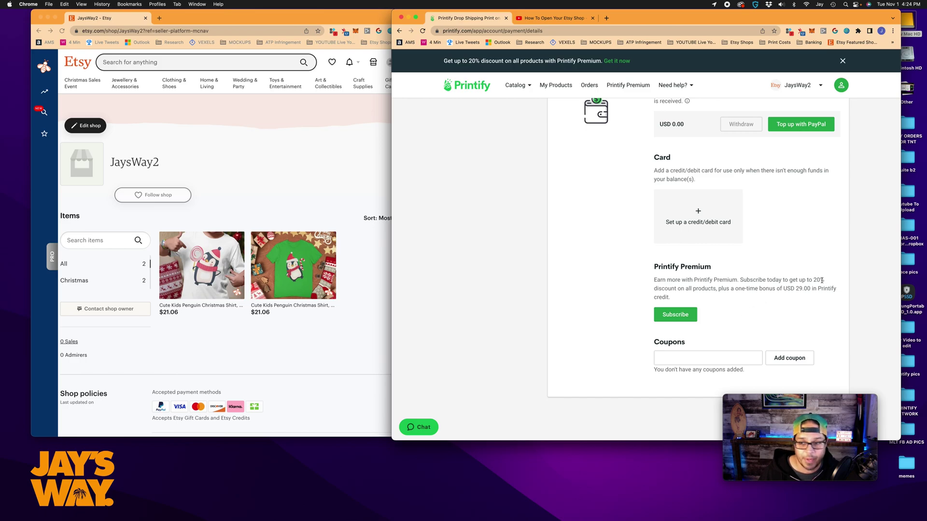
Step: View the Transactions and Summary invoices tabs, then open My orders on Other orders
scroll(815, 278, up, 5)
click(622, 195)
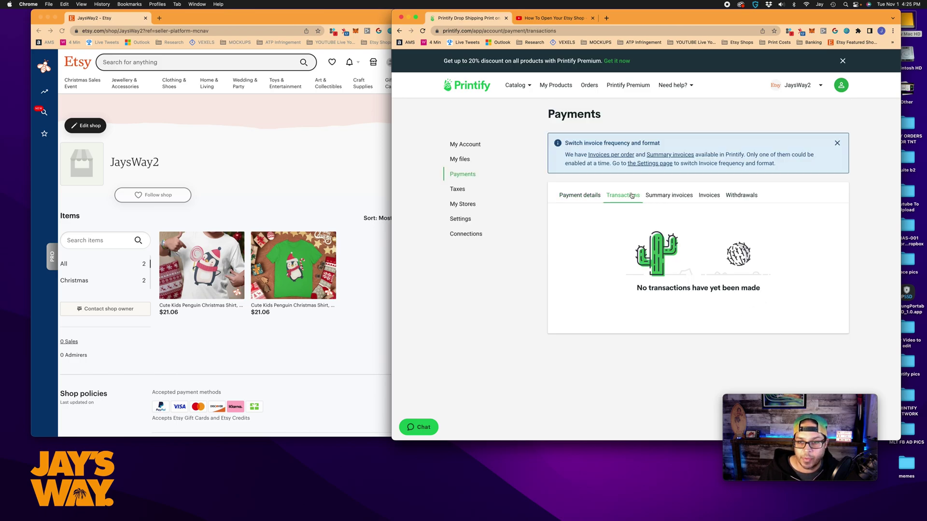
click(661, 196)
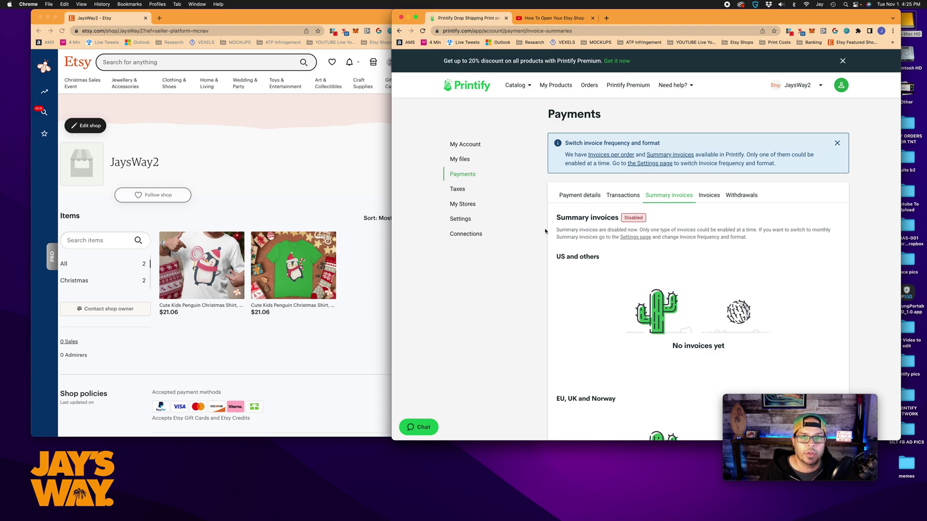
key(super+bracketleft)
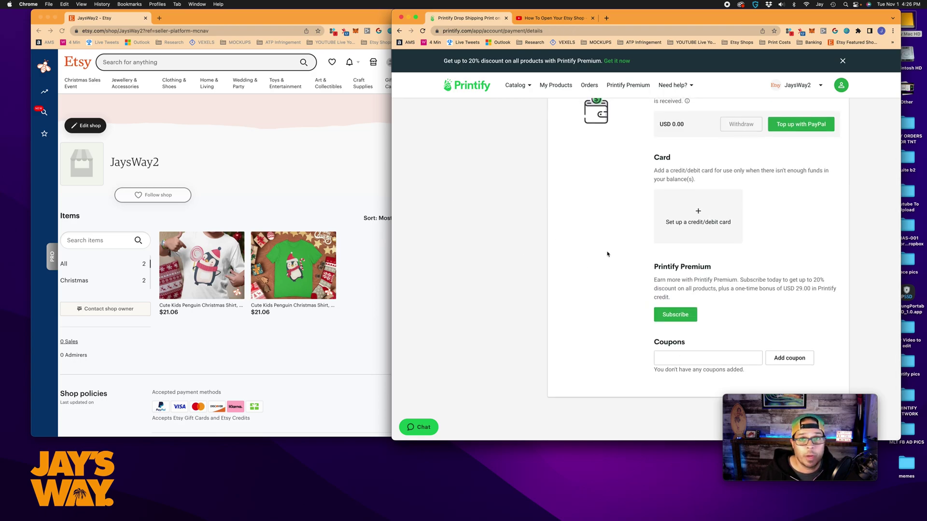
click(589, 85)
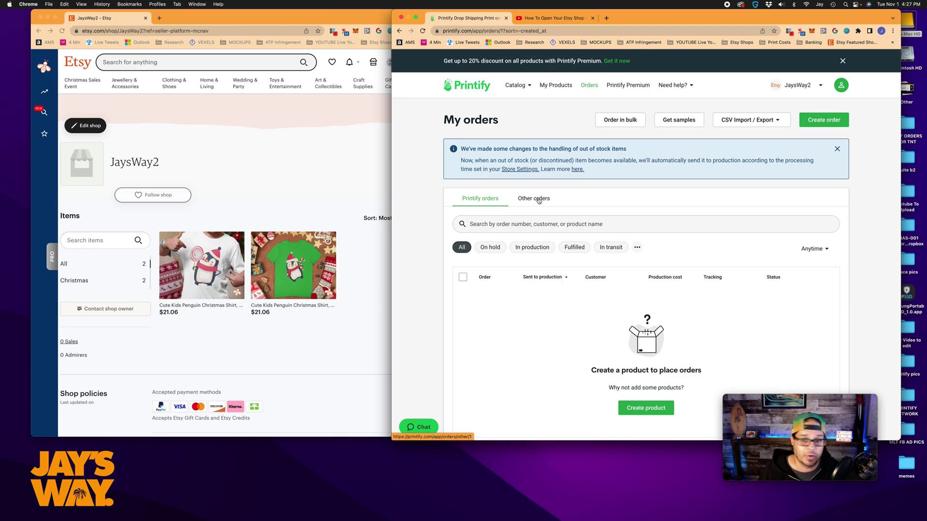
click(539, 202)
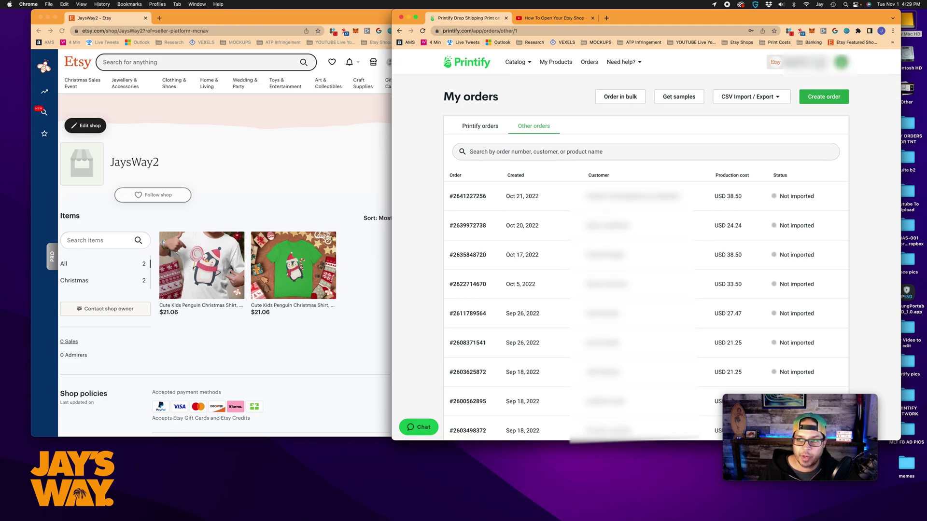
Step: Open the Etsy store switcher in the header and close it without switching stores
click(792, 62)
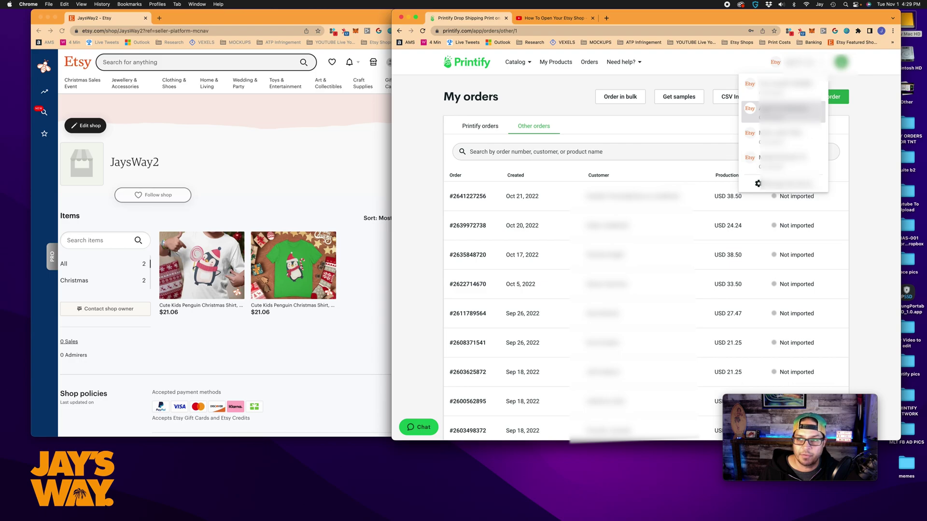
click(862, 134)
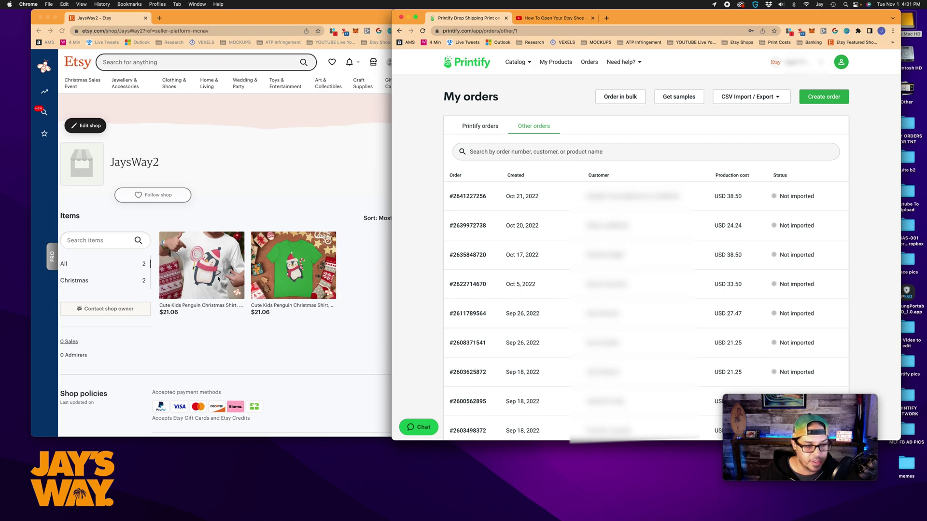
Step: Open the Oct 20 order, check its Tee 2XL Black line, and start selecting a product
click(640, 226)
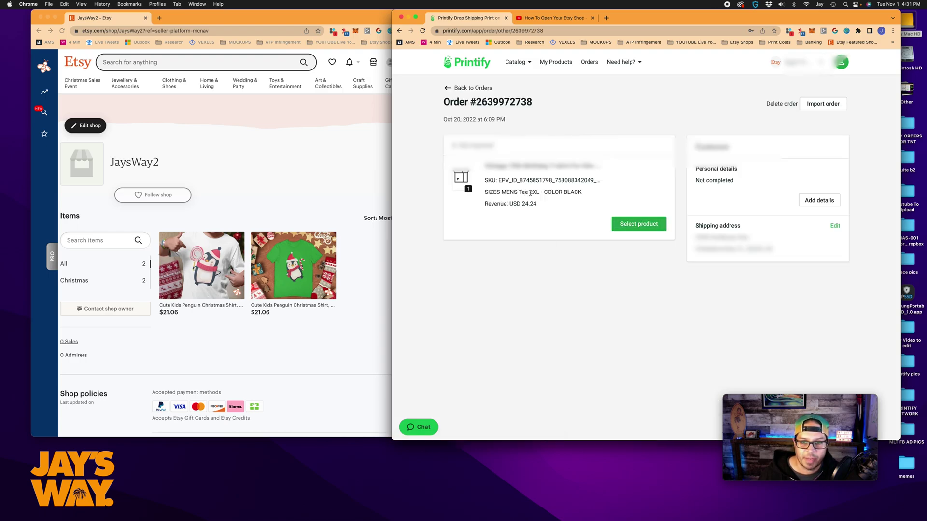
drag(485, 192, 587, 193)
click(516, 191)
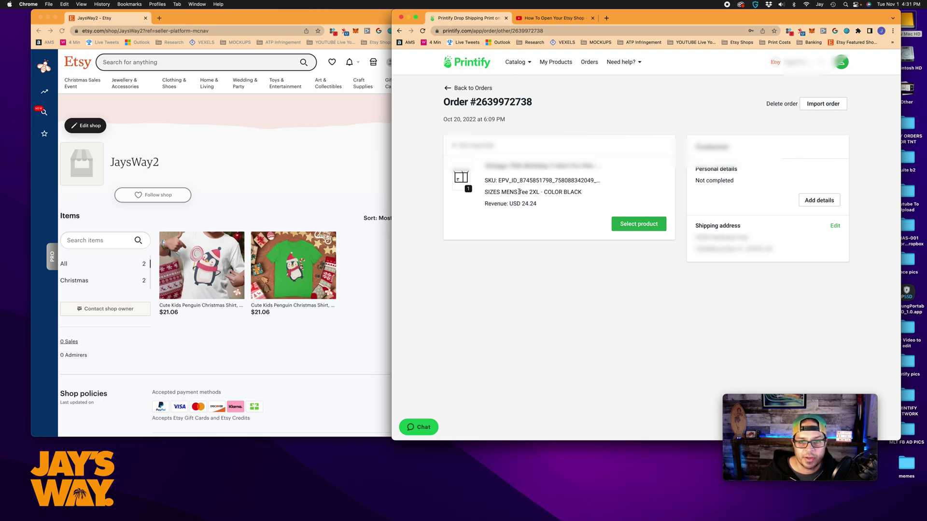
drag(518, 191, 540, 193)
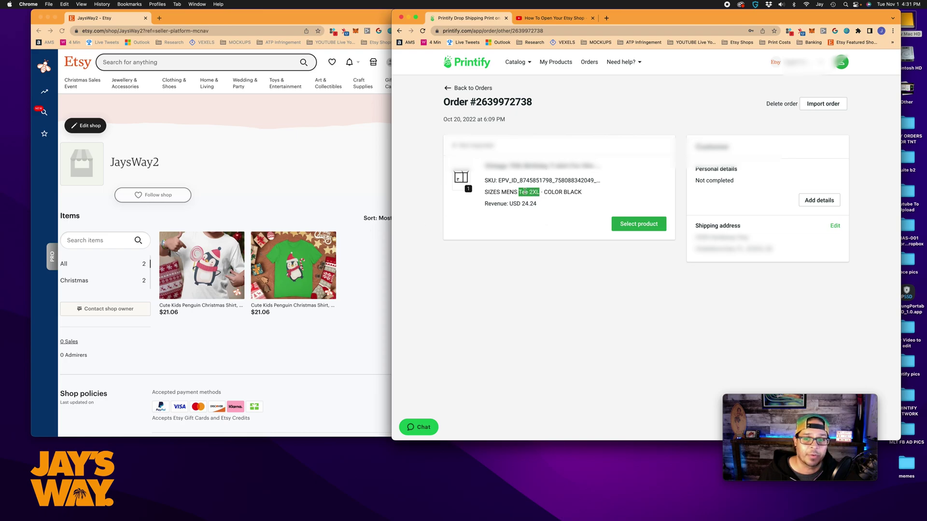
drag(540, 193, 537, 193)
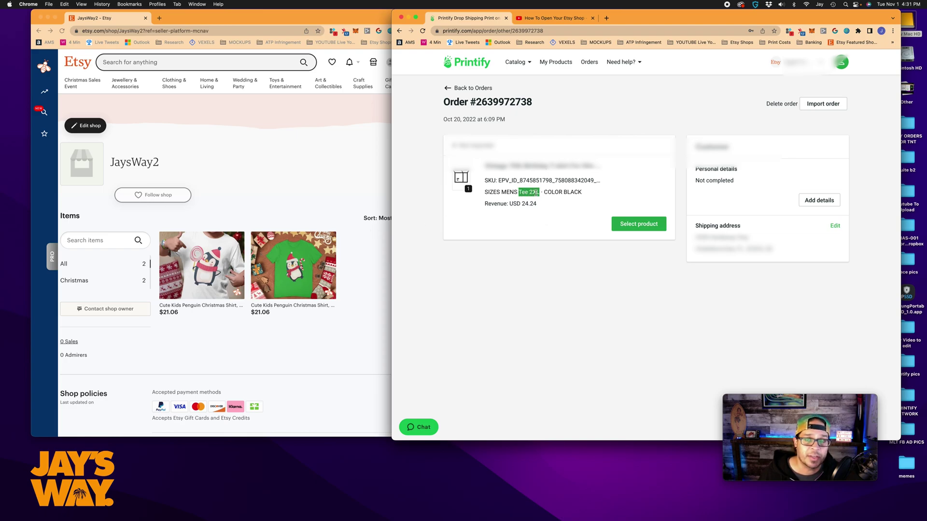
click(531, 192)
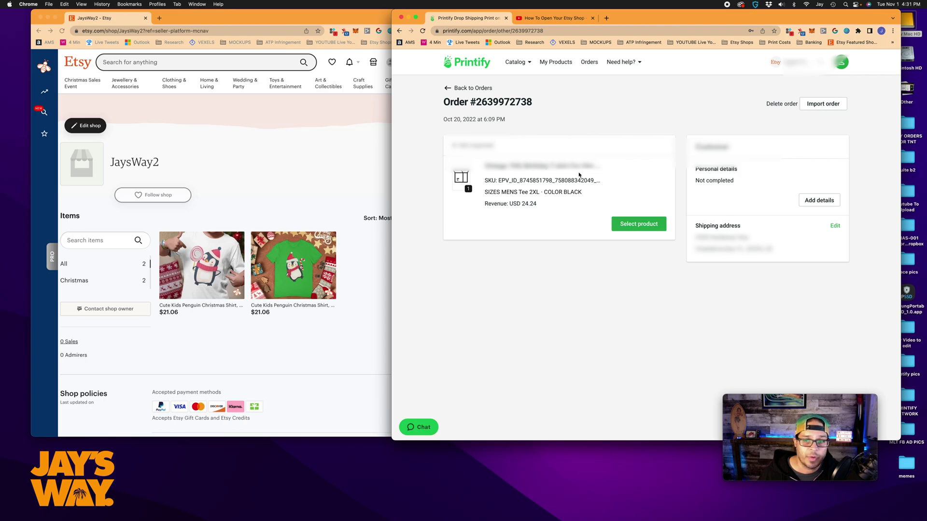
click(634, 225)
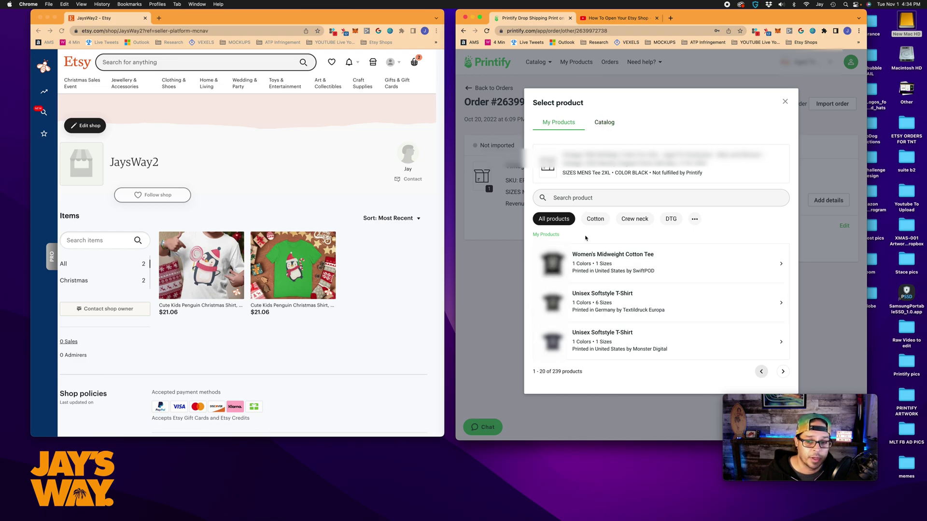
Step: Search the full Printify catalog for 64000 and open the Gildan 64000 tee's print providers
click(604, 123)
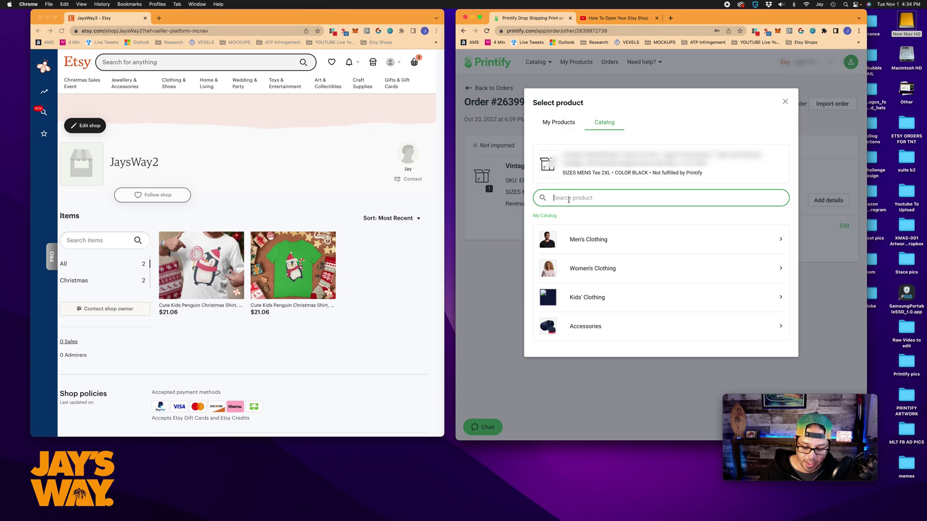
text(64000)
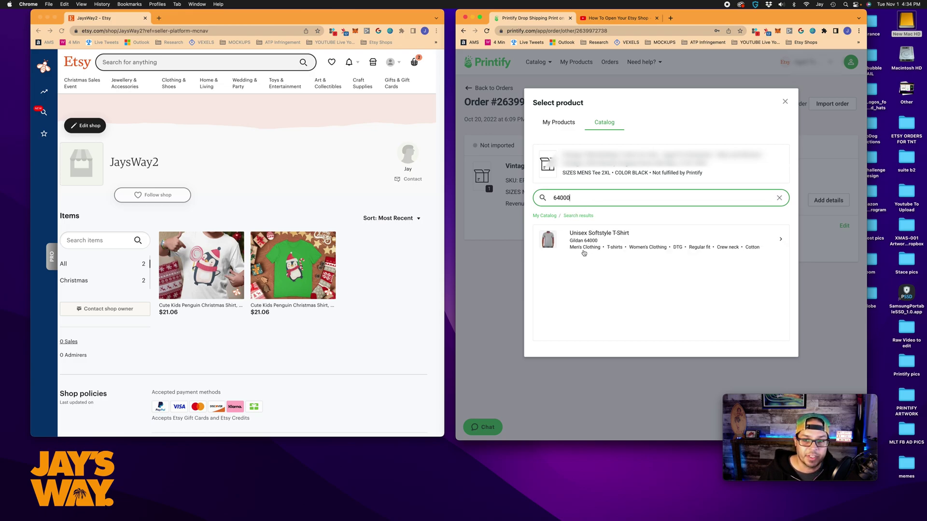
click(611, 242)
Step: Choose Monster Digital's Black 2XL variant and enable auto-import for future orders
scroll(589, 249, down, 3)
scroll(588, 249, down, 5)
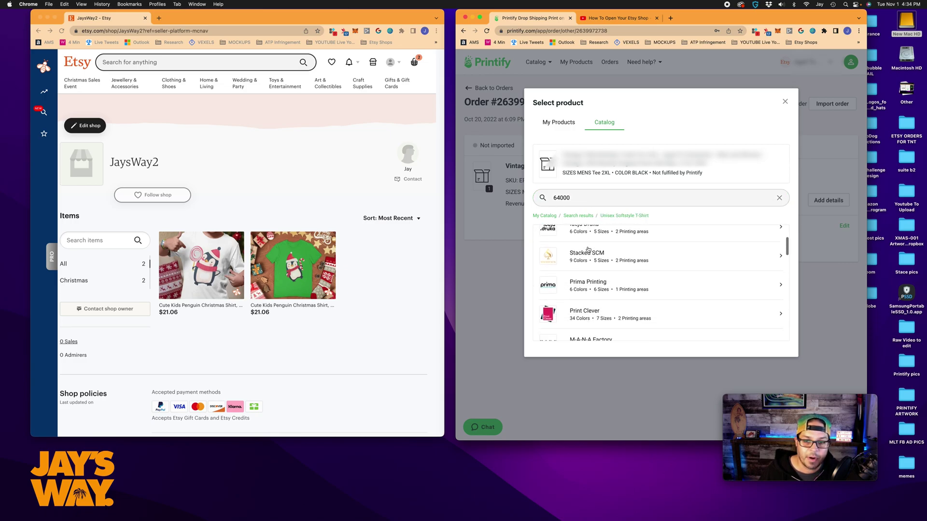
scroll(587, 249, down, 5)
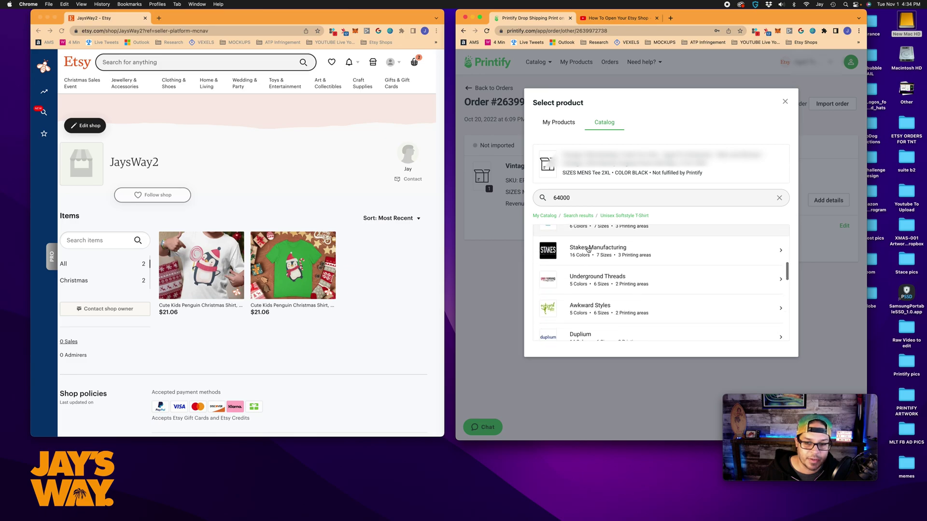
scroll(588, 249, down, 1)
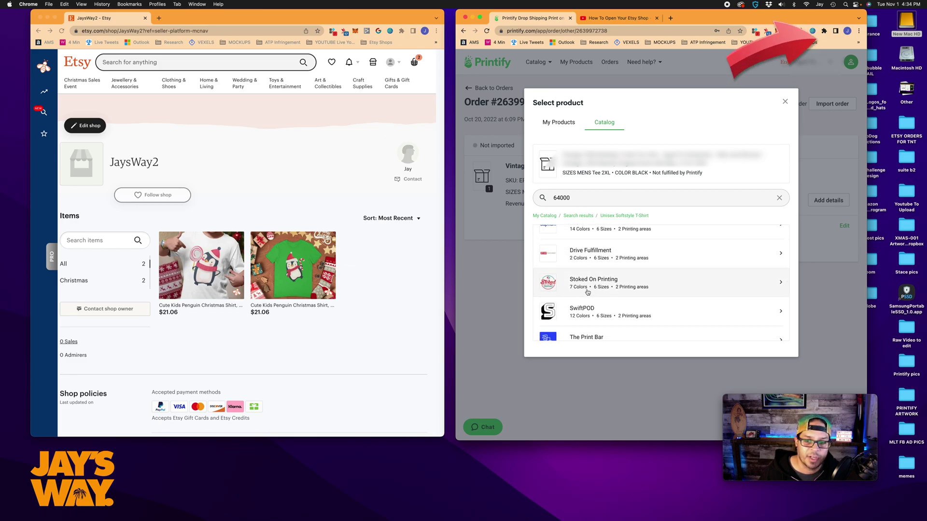
scroll(586, 296, down, 5)
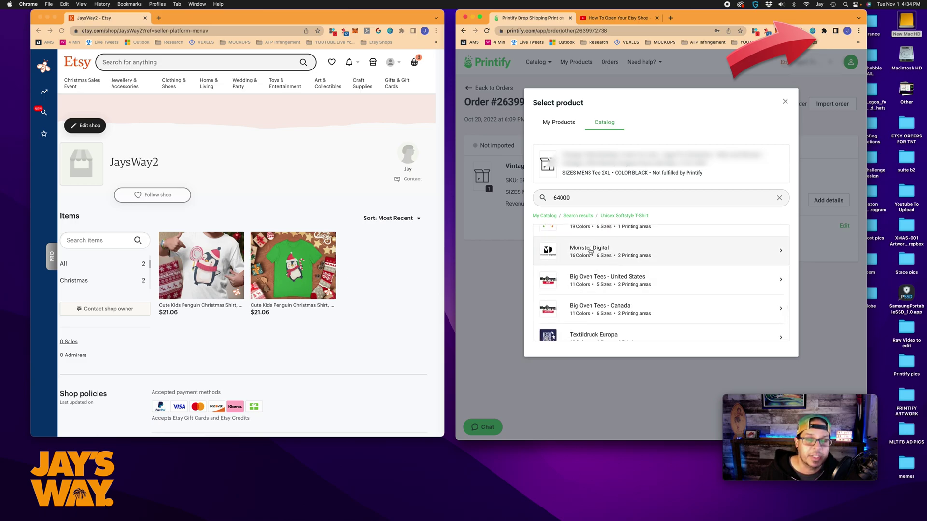
click(589, 251)
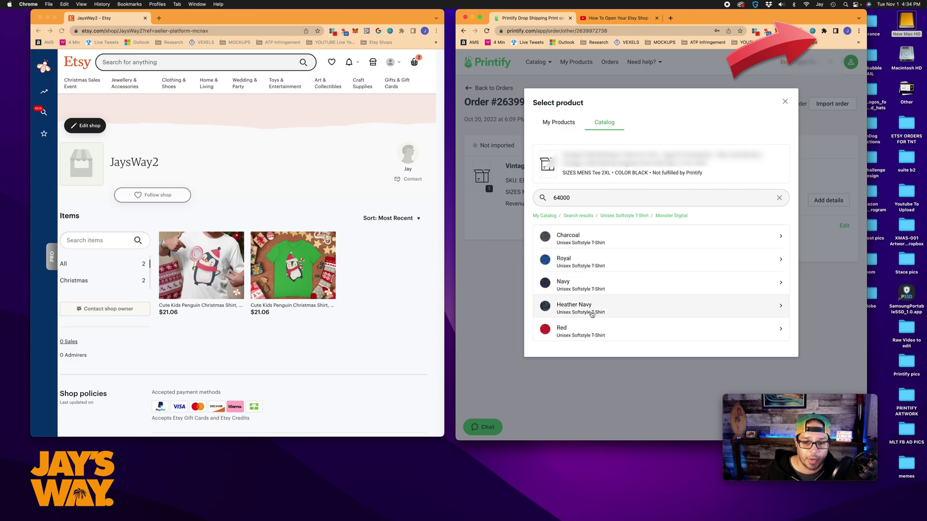
scroll(590, 309, down, 5)
scroll(592, 311, up, 5)
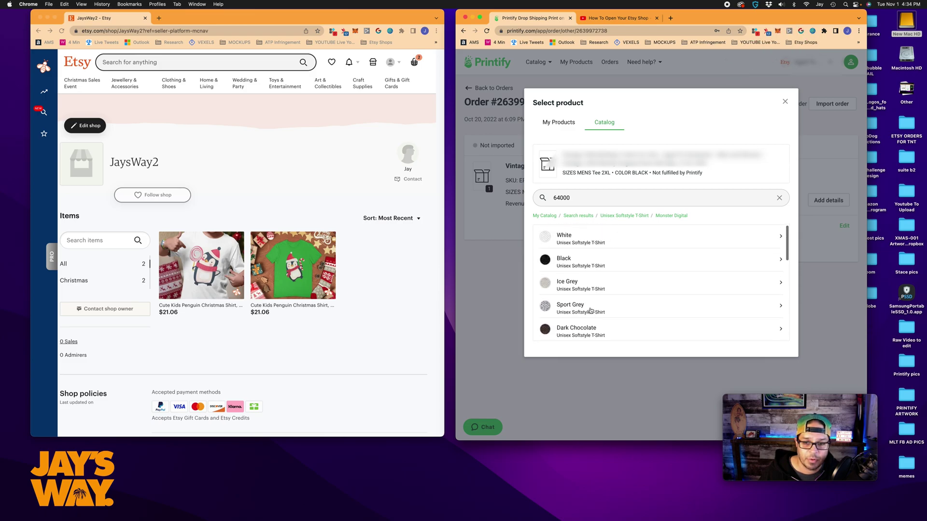
click(593, 261)
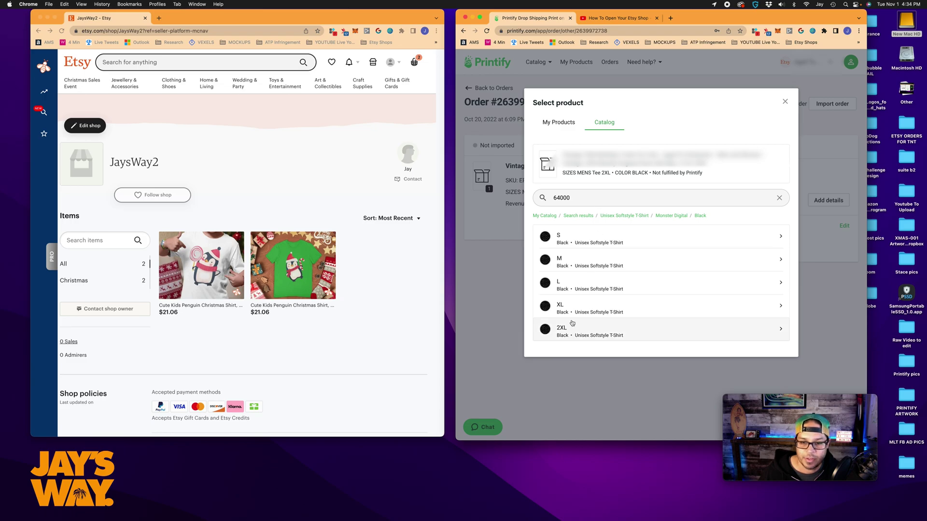
scroll(584, 306, down, 1)
click(584, 307)
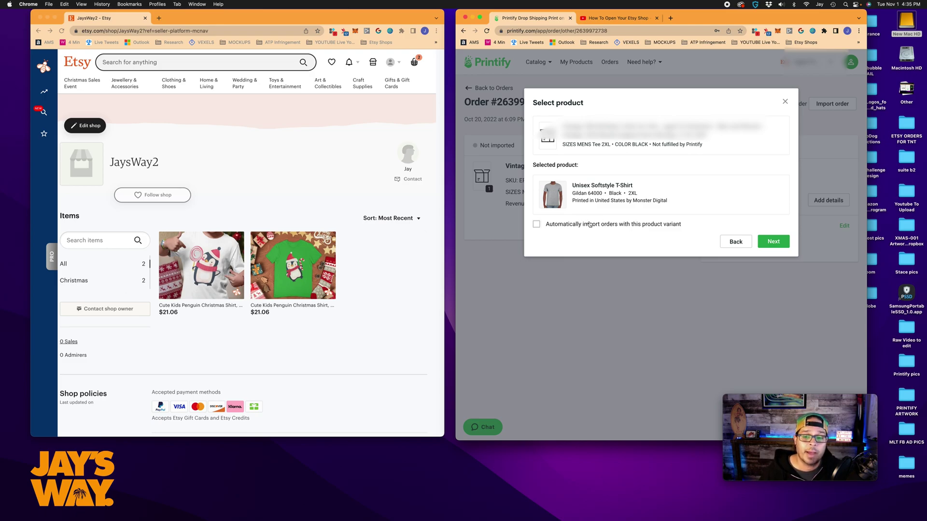
click(536, 224)
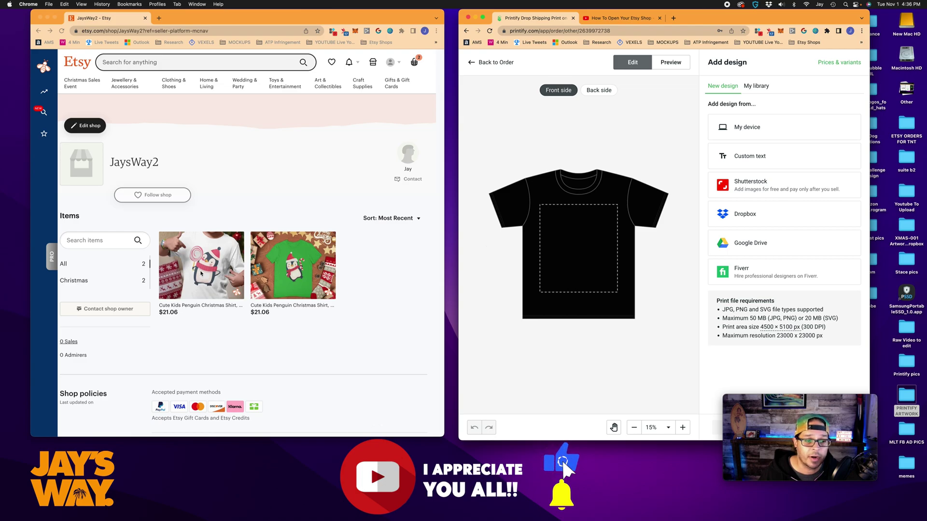
Step: Place PENGUIN 3 - LOLLIPOP.png from the PRINTIFY ARTWORK folder onto the shirt's front print area
double_click(905, 396)
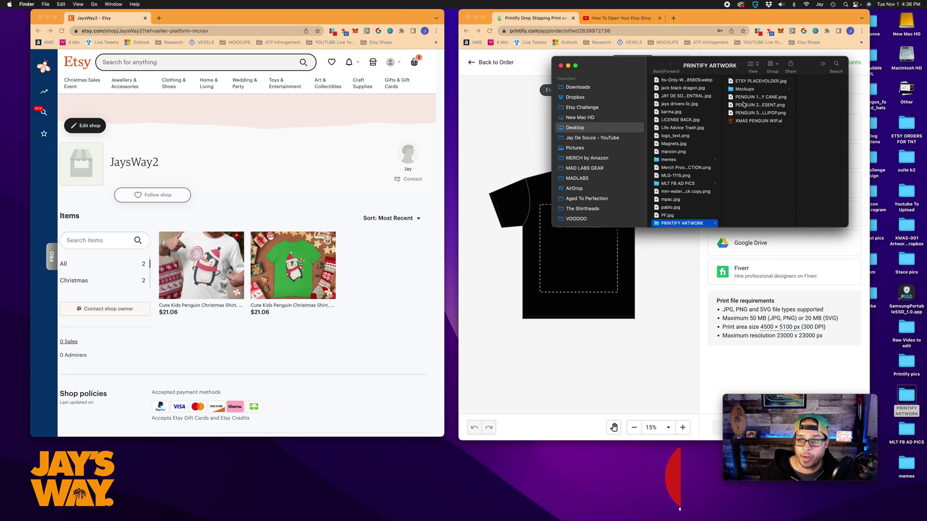
click(747, 97)
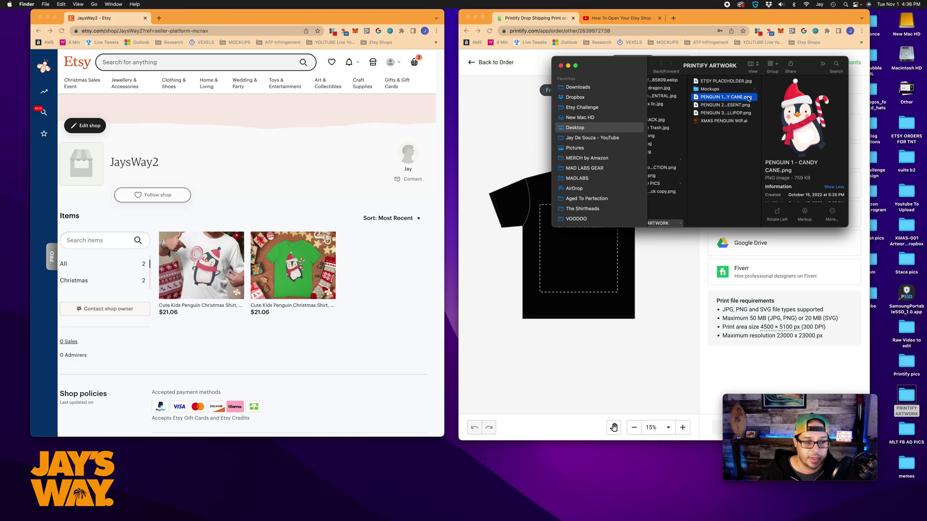
click(723, 113)
drag(722, 114, 577, 248)
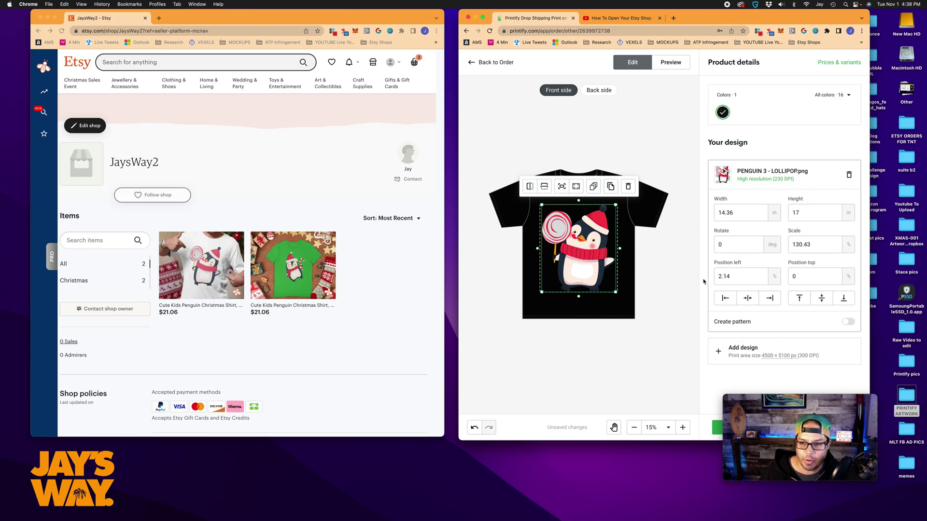
drag(790, 408, 456, 400)
Step: Save the penguin tee product and import the Etsy order, totalling USD 13.95
click(784, 427)
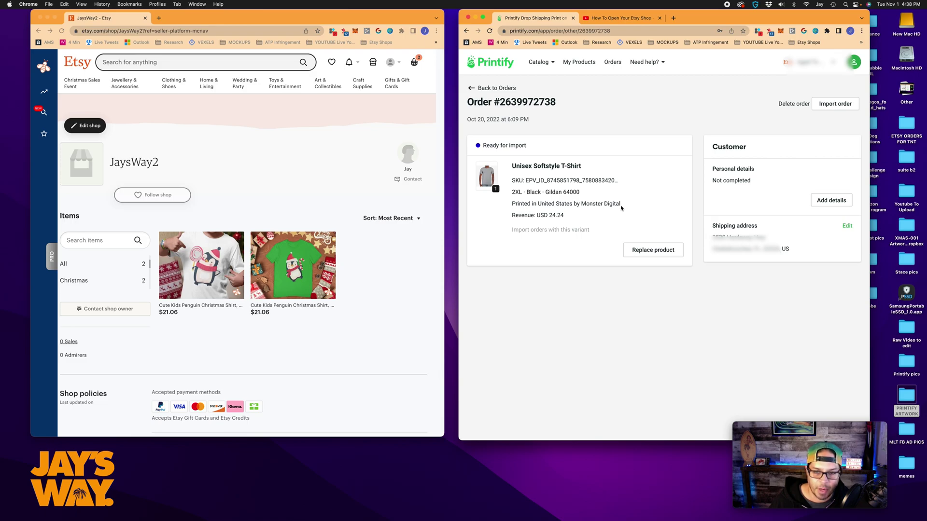
drag(511, 231, 590, 231)
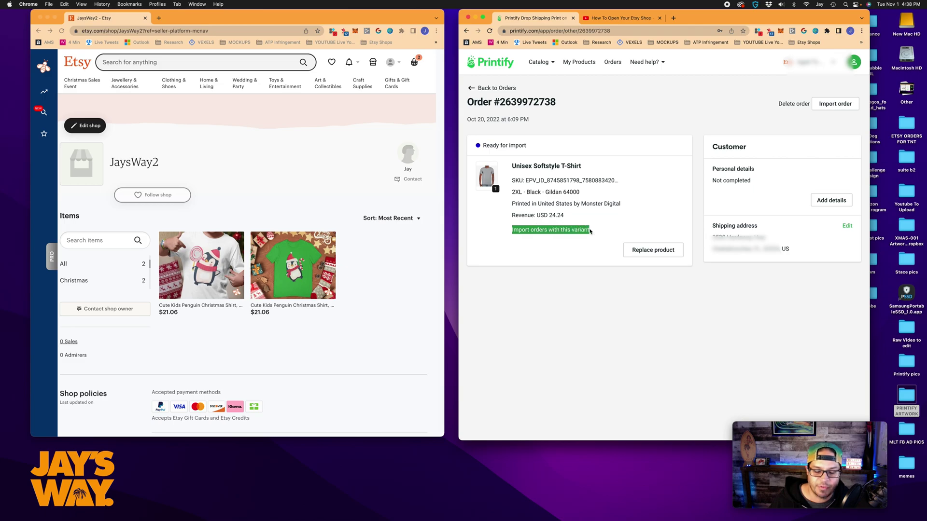
click(641, 229)
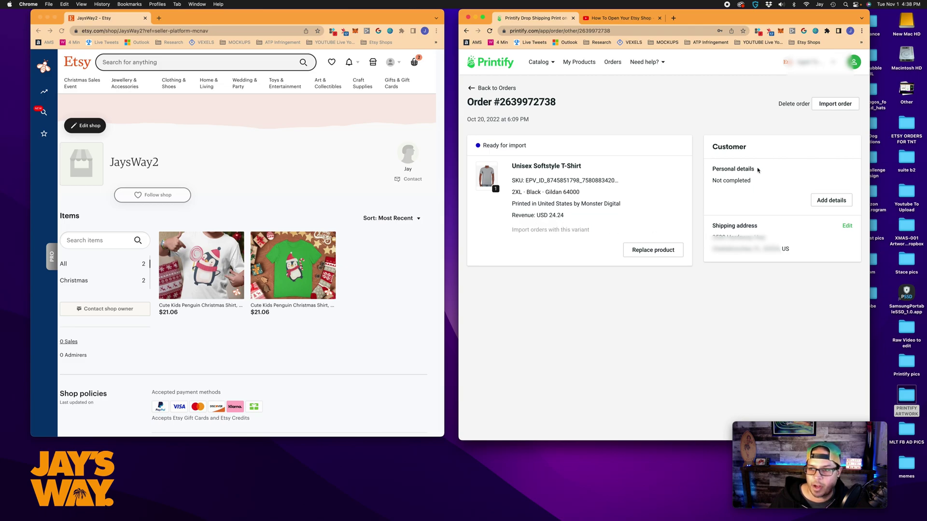
click(835, 105)
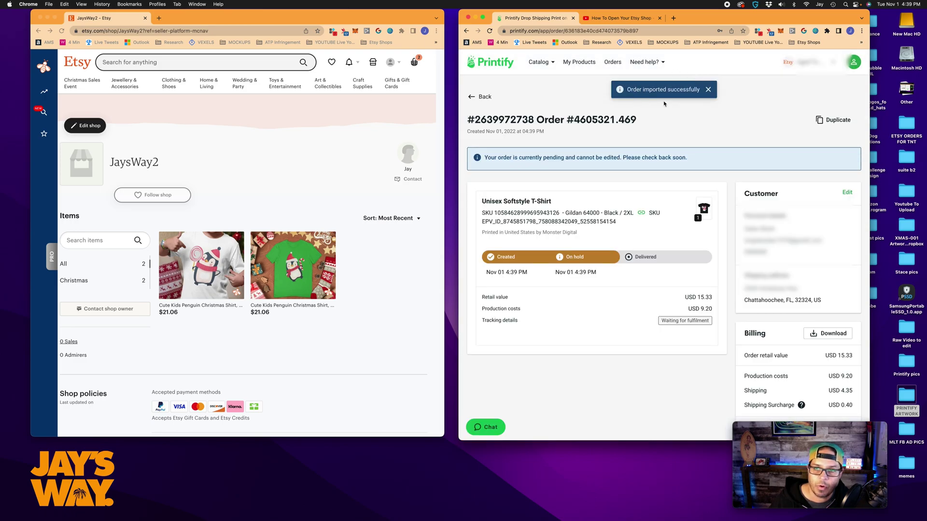
scroll(728, 251, down, 1)
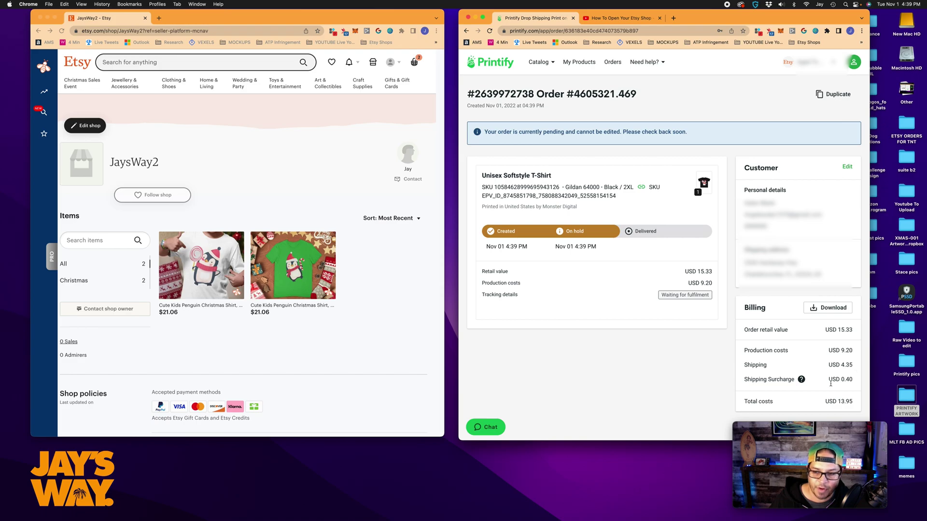
mouse_move(801, 381)
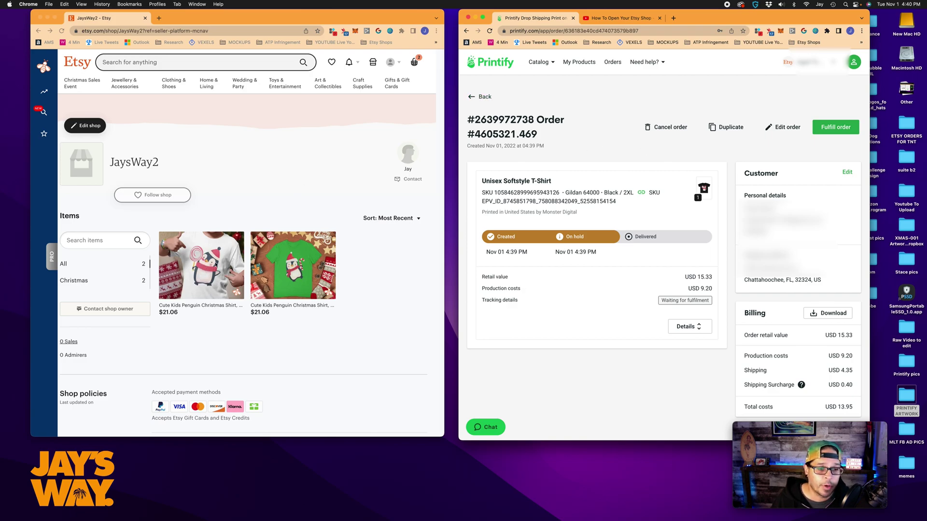
key(super+bracketleft)
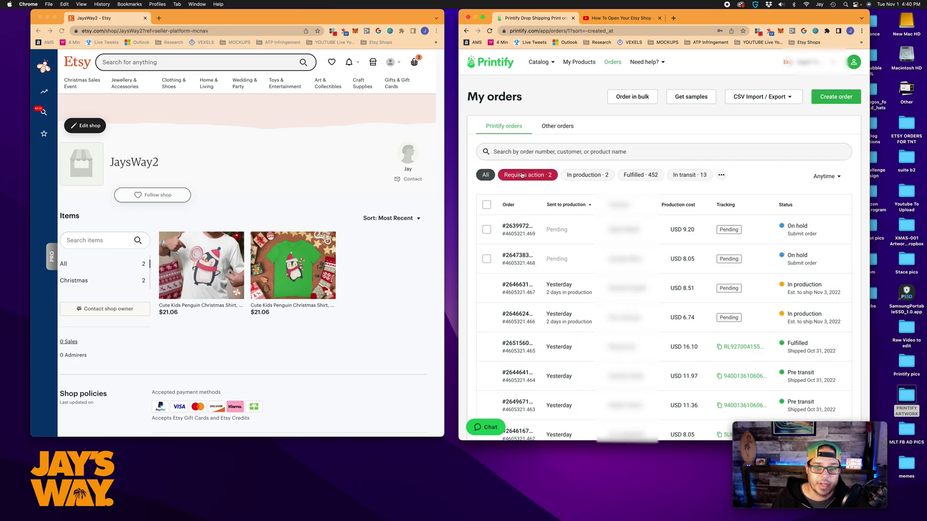
click(548, 128)
click(504, 128)
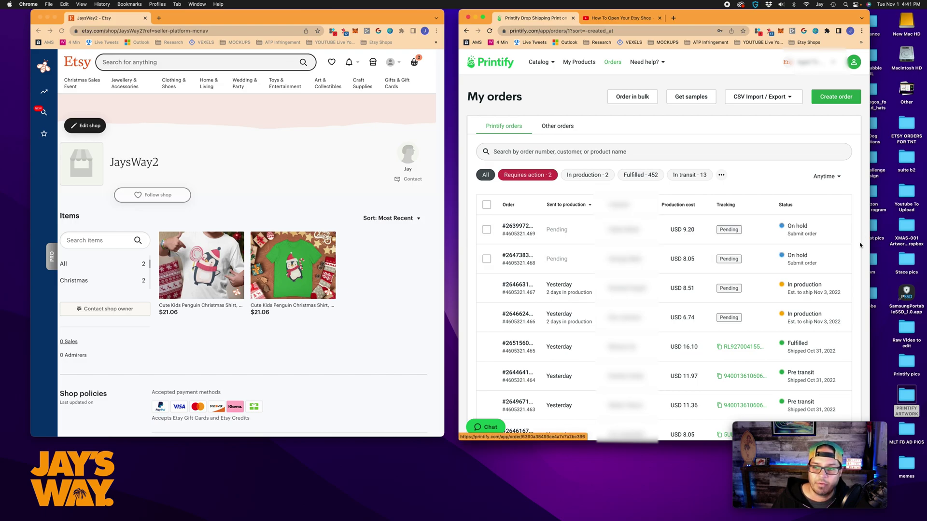
mouse_move(813, 231)
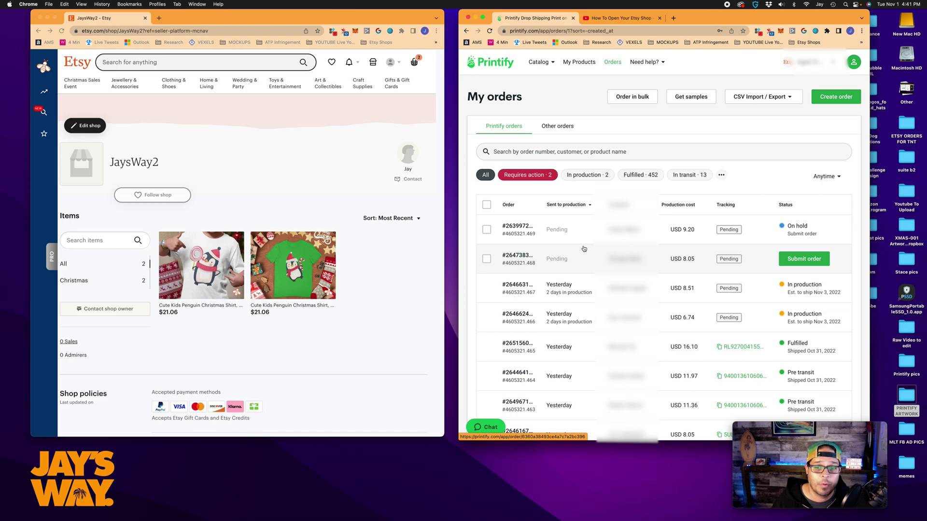
click(582, 228)
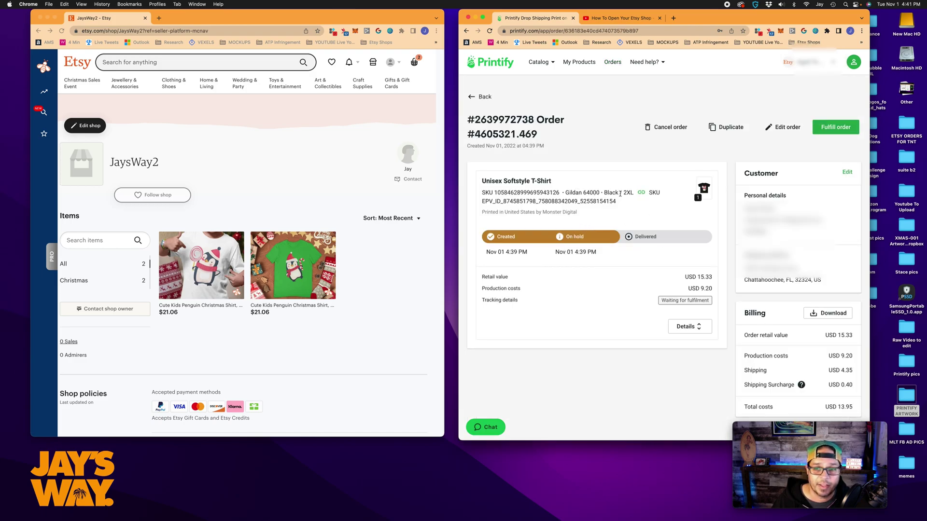
click(302, 217)
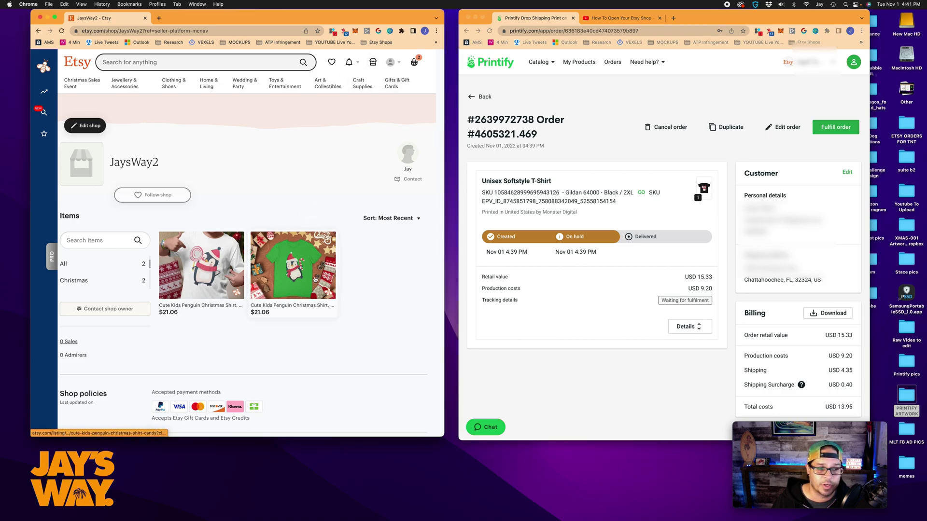
click(638, 287)
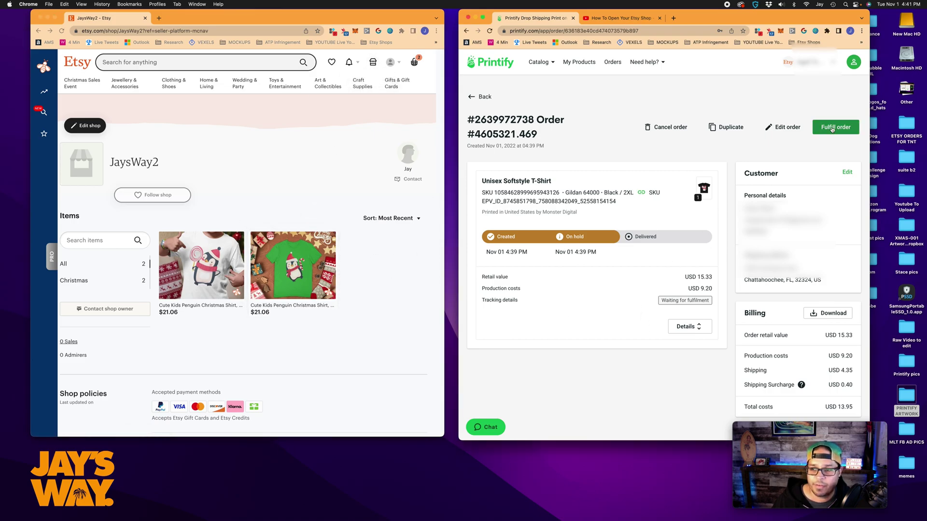
Step: Go back from the order page to the My orders list
click(482, 96)
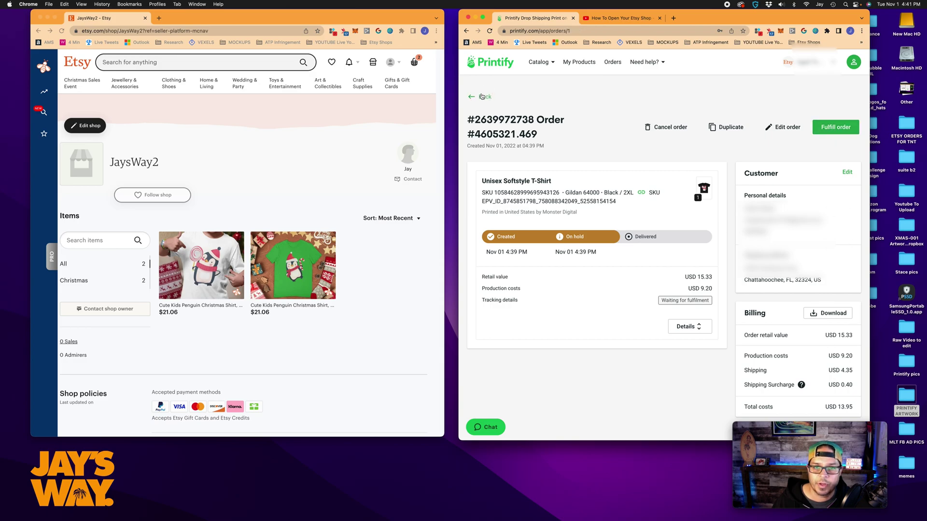